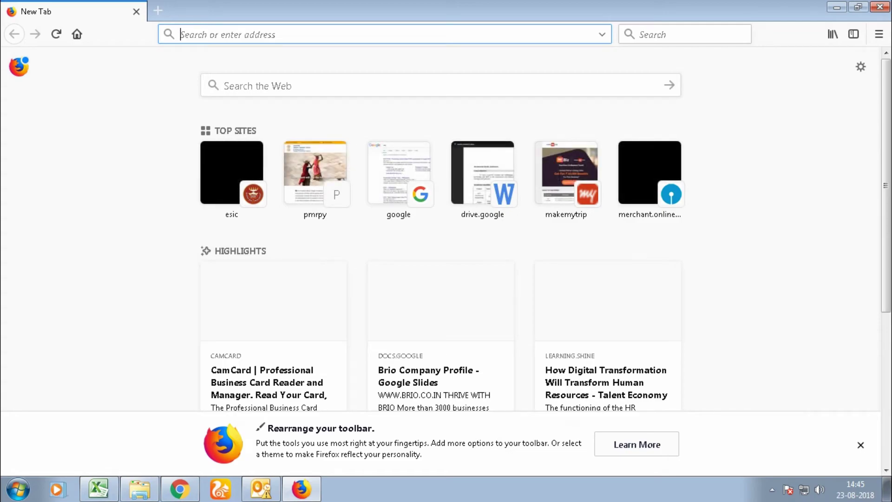
Step: Load esic.in, go to the portal login and continue past the security certificate notice
text(esic)
key(Return)
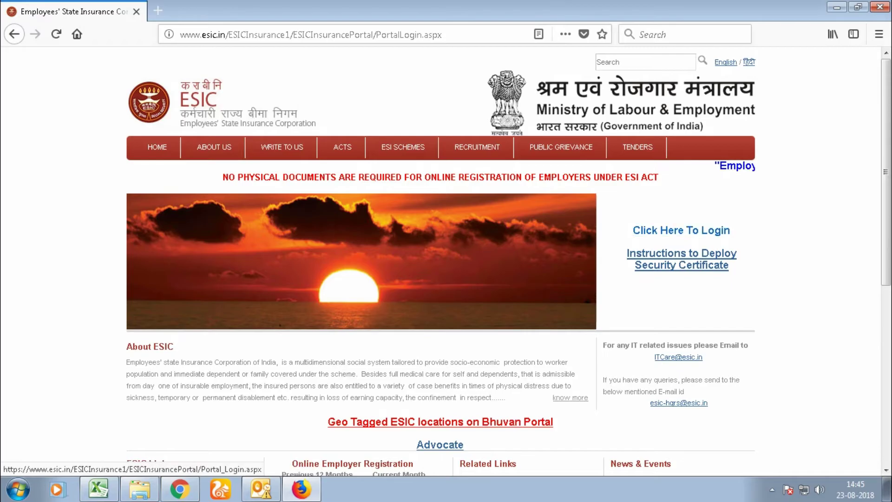
click(681, 230)
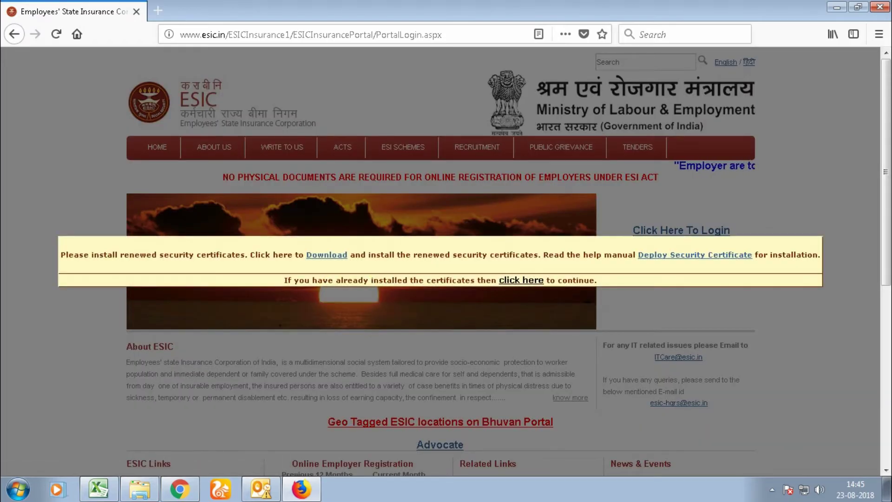
click(520, 279)
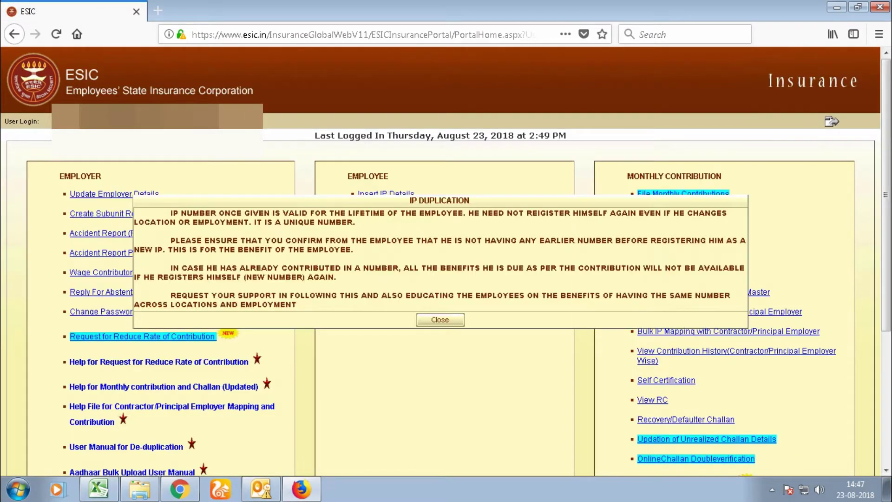
Step: Dismiss the IP duplication and Pehchan count notices and open the registered employees search
key(Return)
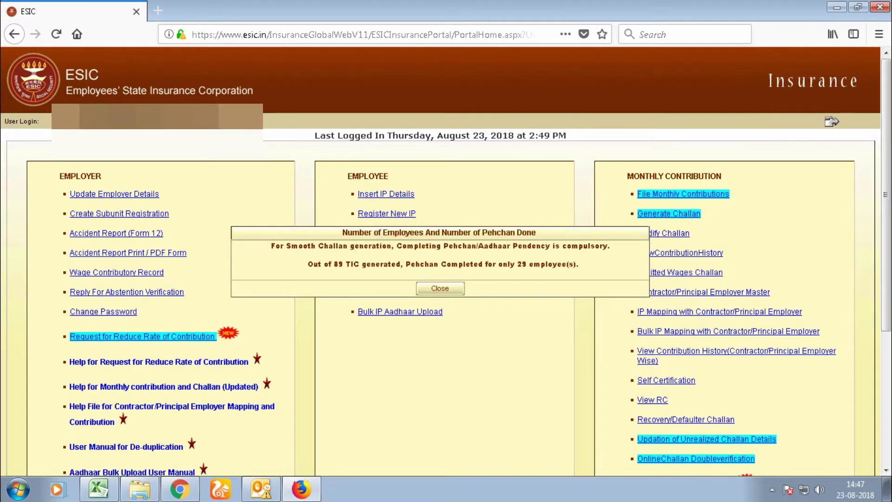
key(Return)
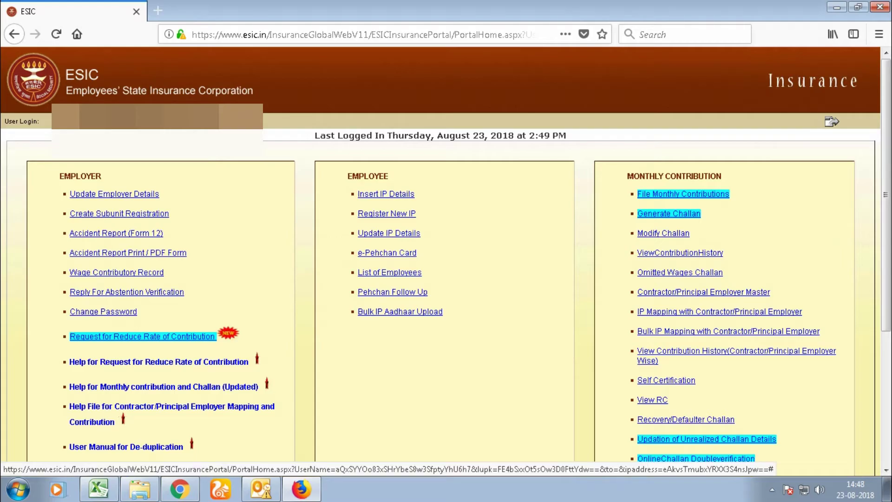
click(389, 272)
Step: Search by the employee's insurance number, select the result and open it in Edit IP Details
click(280, 182)
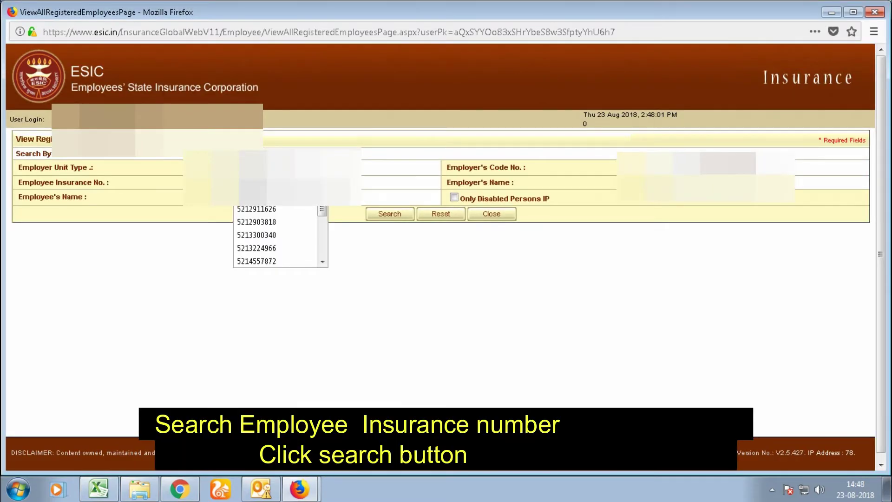
key(Return)
click(389, 214)
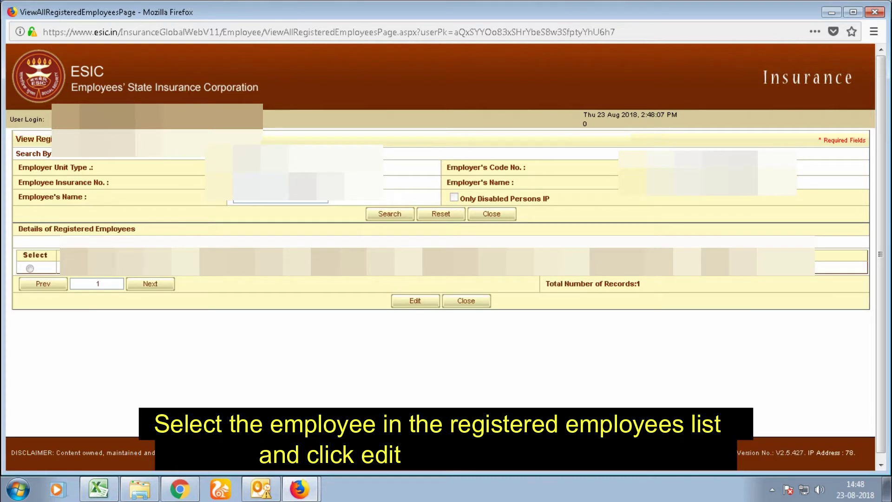
click(30, 268)
click(415, 301)
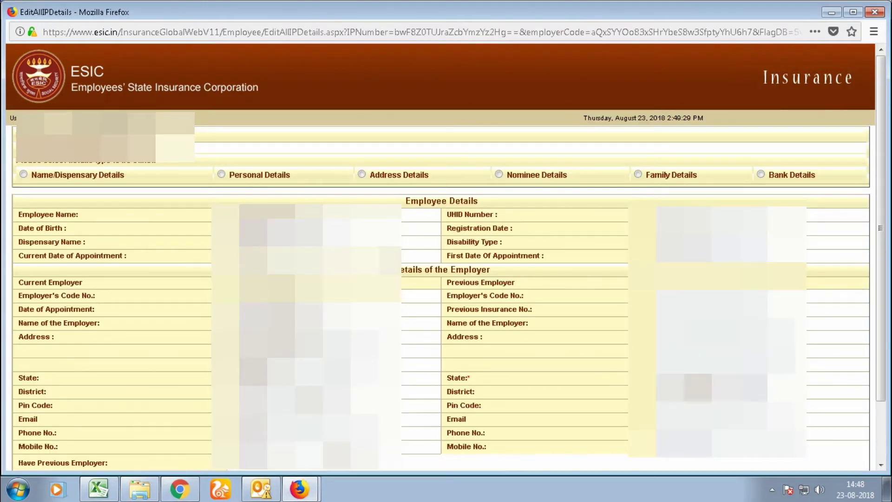
Step: Try editing the Personal, Name/Dispensary, Nominee and Family Details sections in turn
click(221, 174)
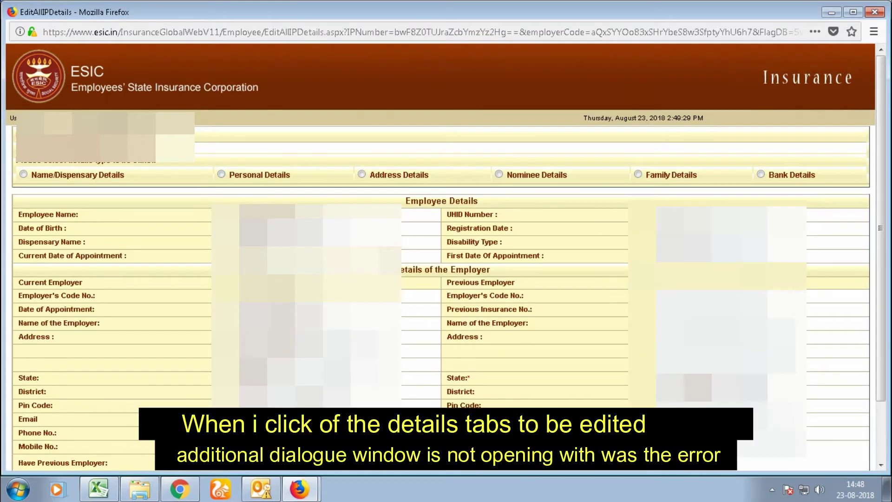
click(24, 174)
click(499, 175)
click(645, 174)
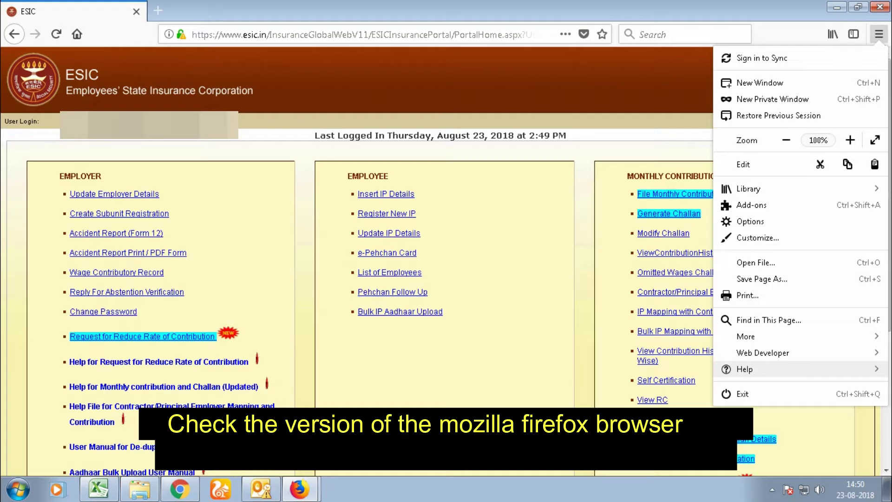
Step: Show About Firefox and highlight the installed version 57.0.4 (64-bit)
click(744, 369)
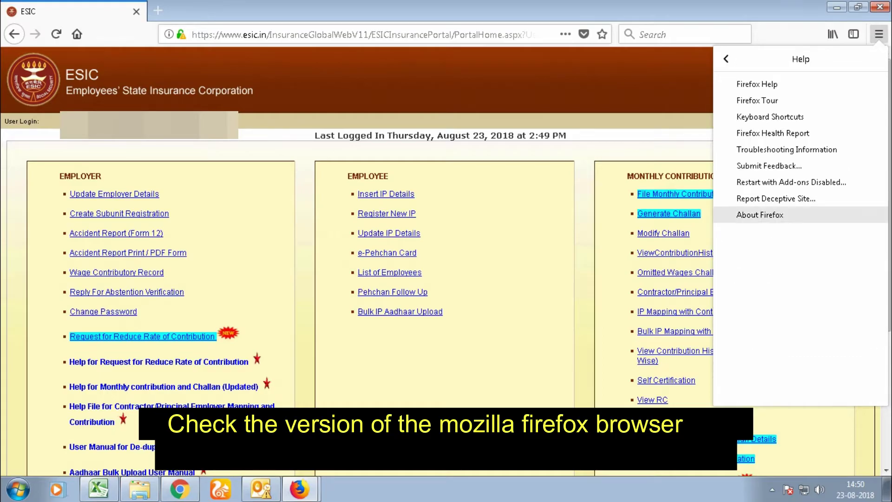
click(760, 214)
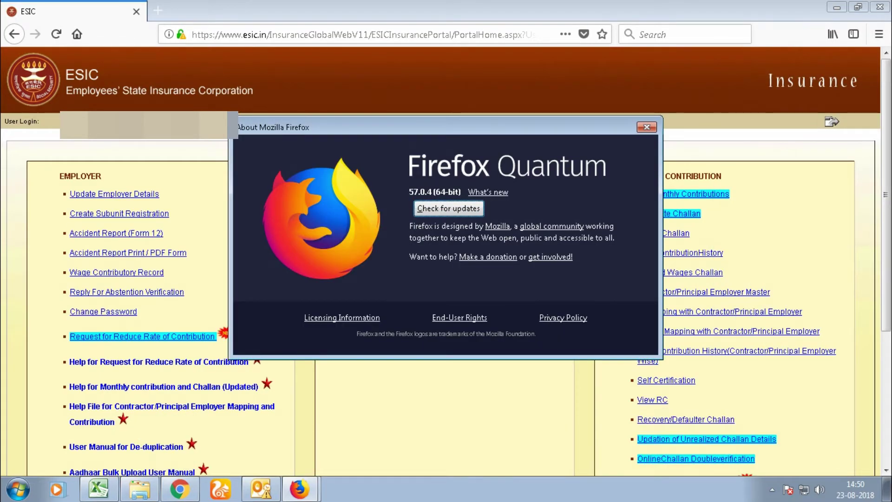
drag(409, 192, 448, 192)
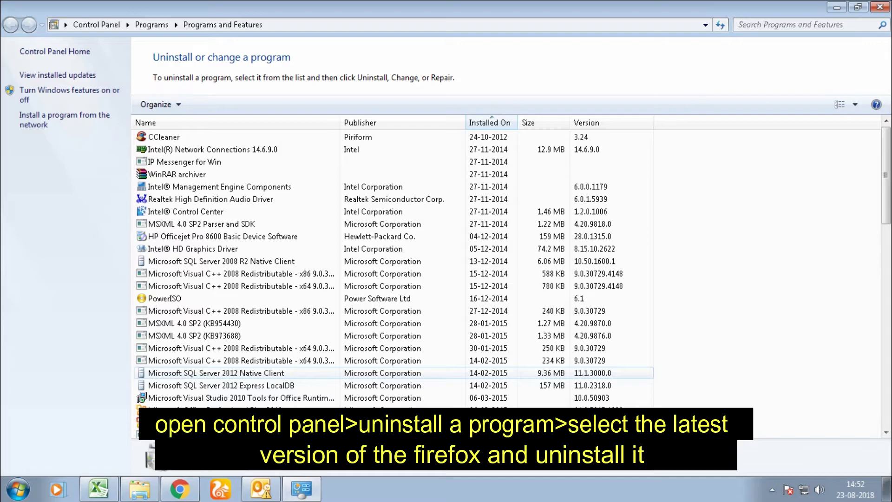
Step: Step through the Programs and Features list to the Mozilla Firefox 43.0.2 and 57.0.4 entries
click(232, 410)
click(233, 421)
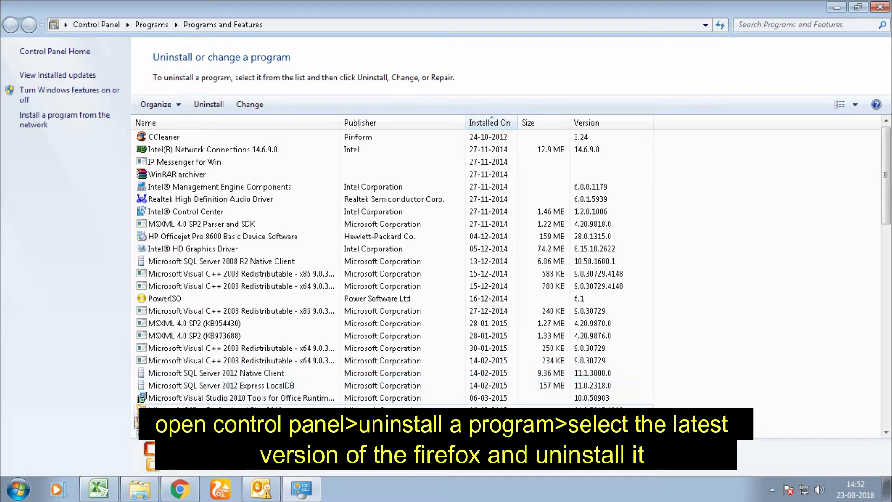
scroll(392, 278, down, 2)
key(Down)
key(Down)
key(Down)
key(Down)
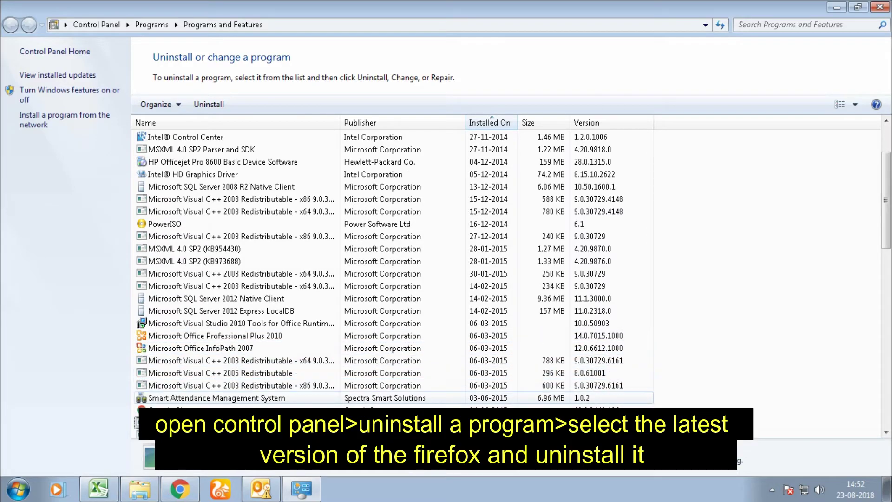
key(Down)
key(Down)
key(Down)
key(Down)
key(Down)
key(Down)
key(Up)
key(Up)
key(Up)
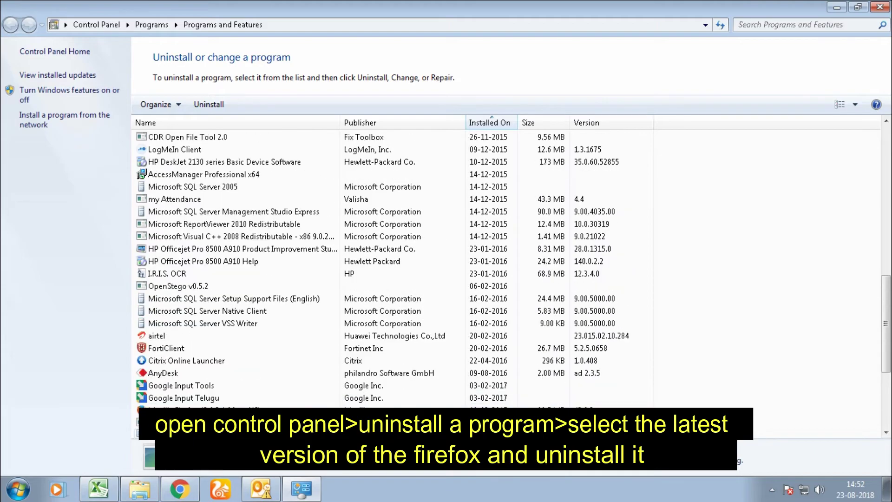
key(Up)
key(Up)
key(Up)
key(Down)
key(Down)
key(Down)
key(Down)
key(Down)
key(Down)
key(Down)
key(Down)
key(Down)
key(Down)
key(Down)
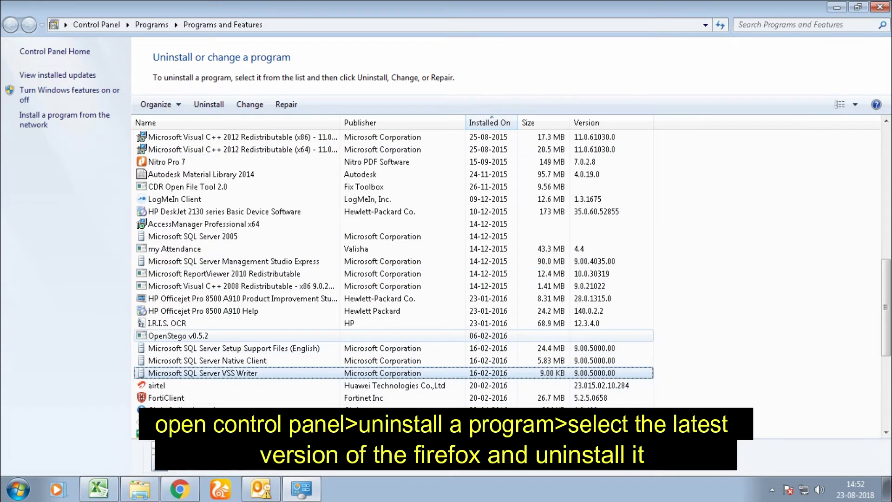
key(m)
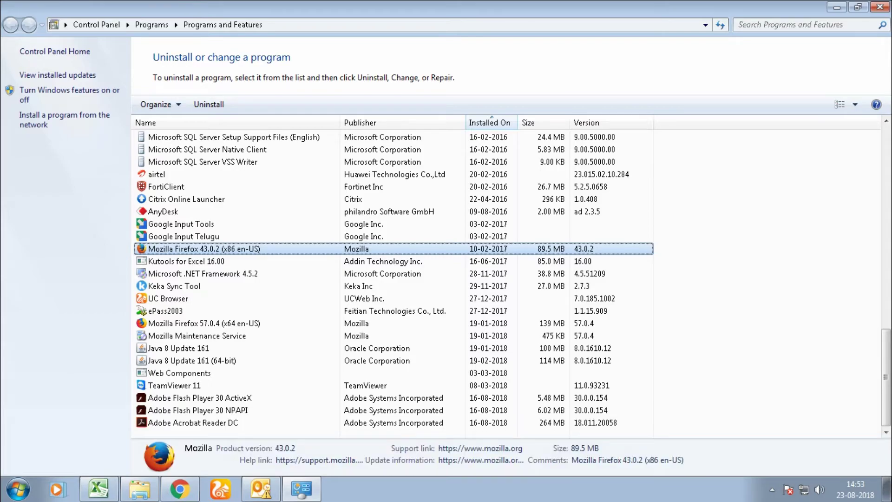
Step: Uninstall Firefox 57.0.4, then install Firefox 43.0.2 with 'Use Firefox as my default web browser' unticked
double_click(204, 323)
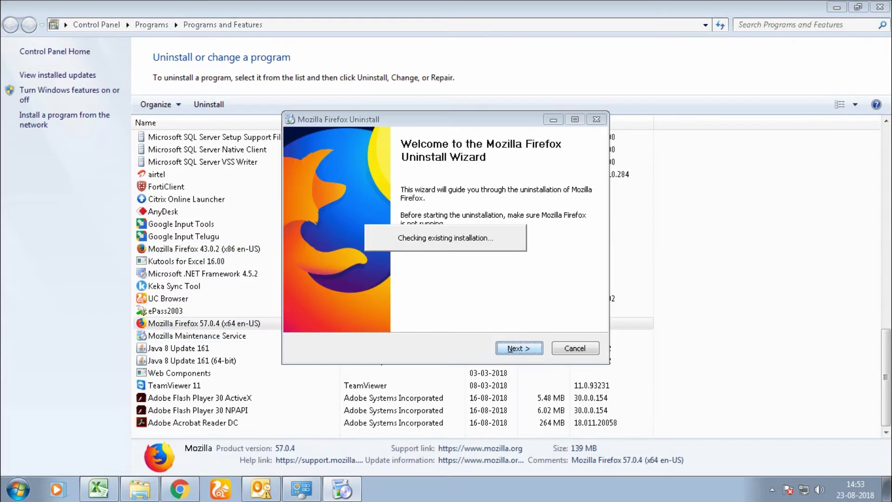
key(Return)
key(Return)
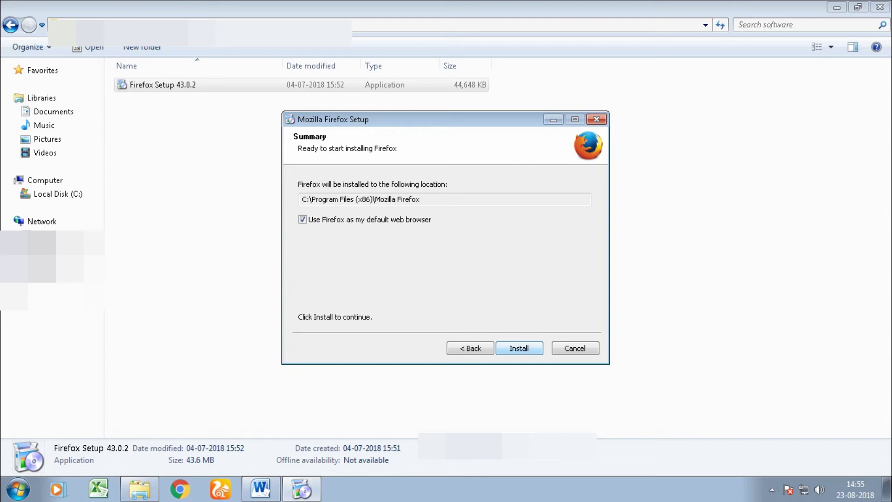
click(303, 219)
click(518, 347)
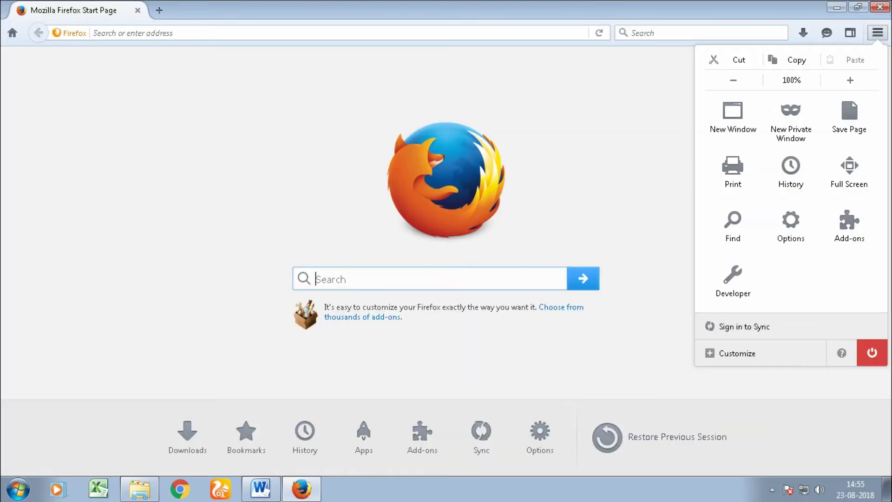
Step: Confirm About Firefox shows version 43.0.2, then bring up the Options General settings
click(840, 351)
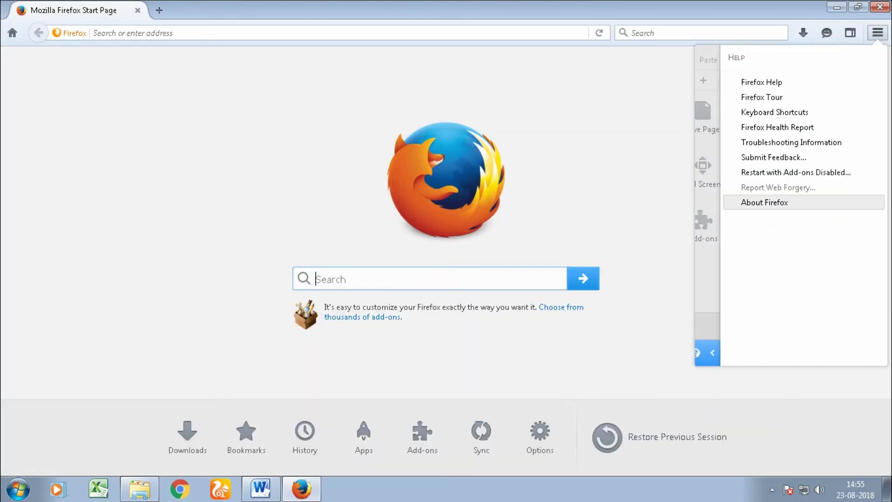
click(764, 202)
drag(416, 199, 428, 198)
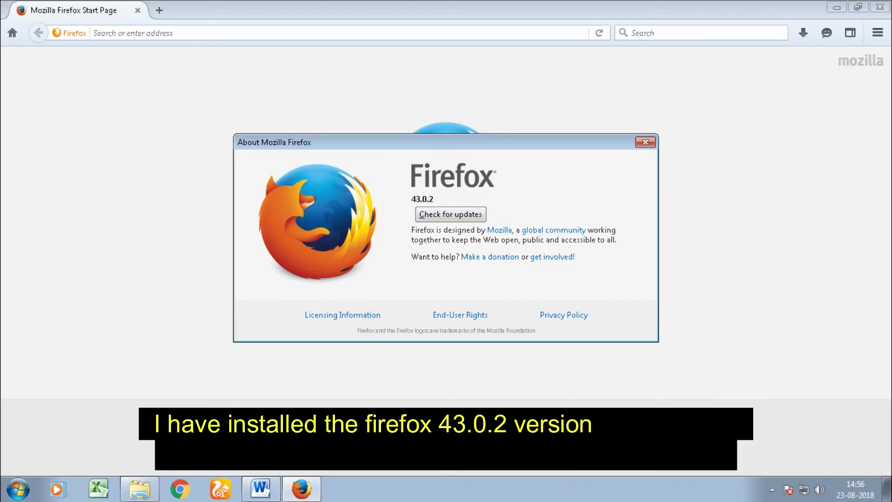
click(645, 142)
click(877, 33)
click(791, 227)
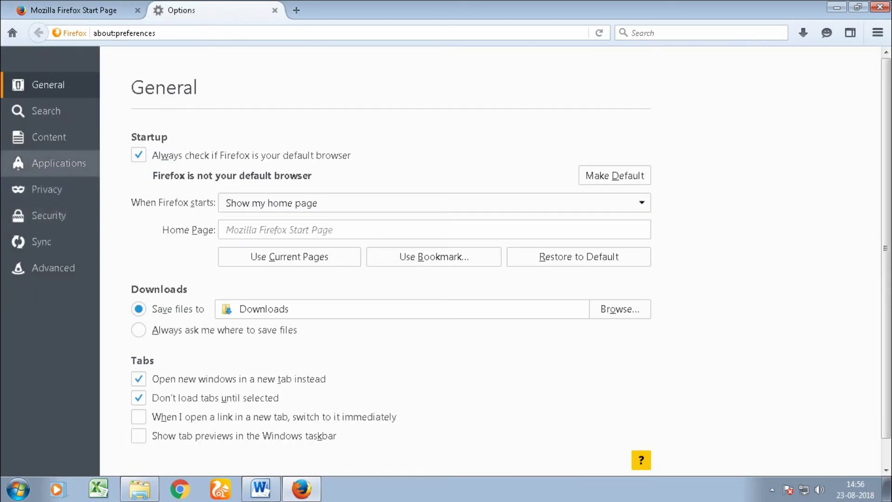
Step: Look through the Content, Privacy, Applications and Search preference pages
click(49, 137)
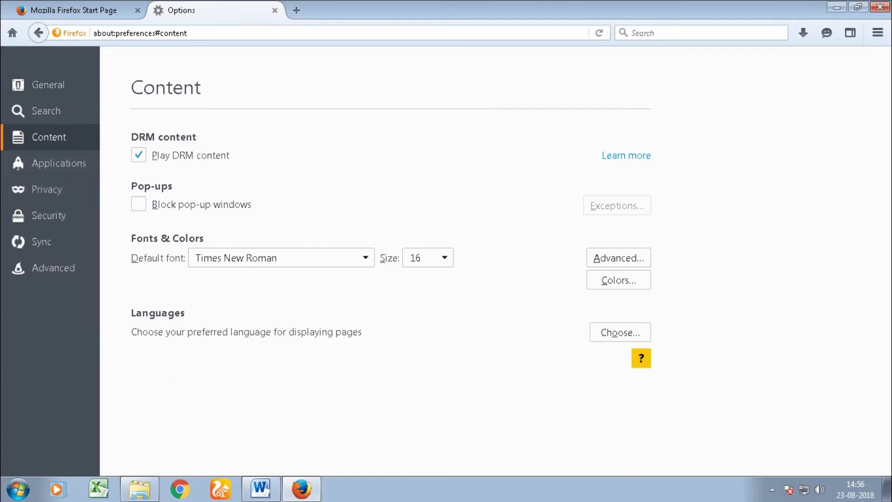
click(47, 189)
click(59, 163)
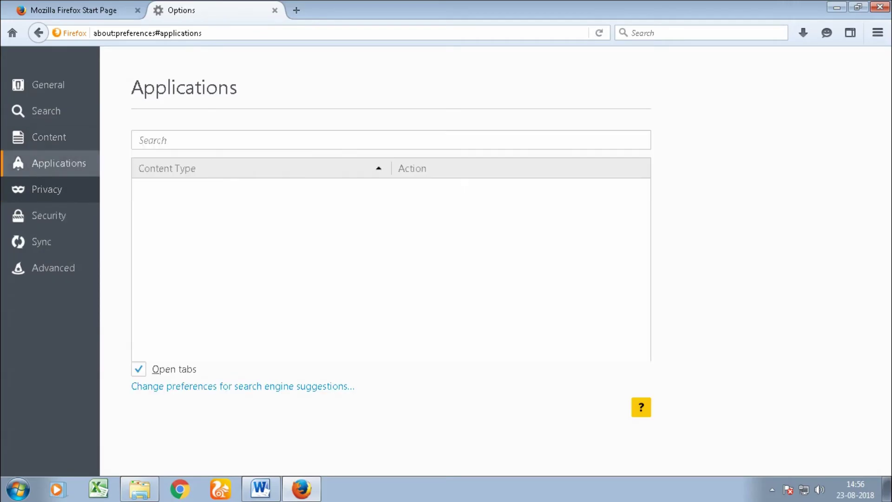
scroll(391, 288, down, 3)
click(46, 110)
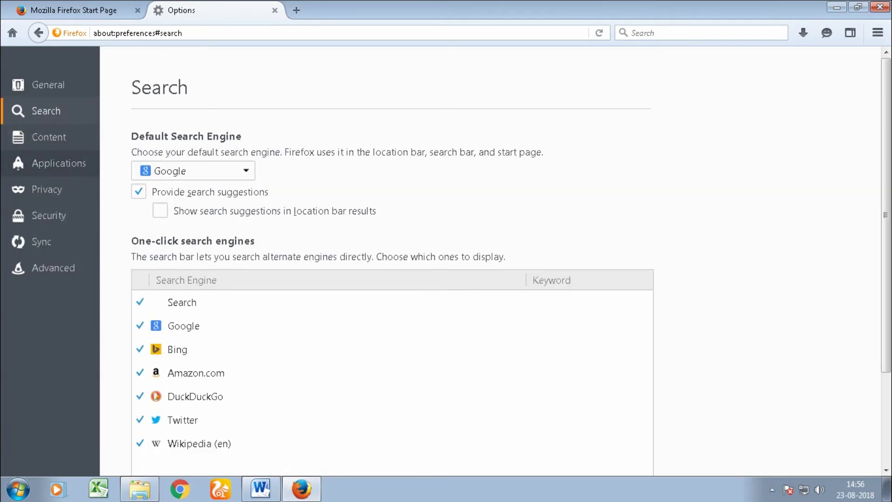
Step: Untick the one-click search engines: Google, Bing, Amazon.com, DuckDuckGo, Twitter and Wikipedia (en)
click(183, 326)
click(182, 302)
click(140, 302)
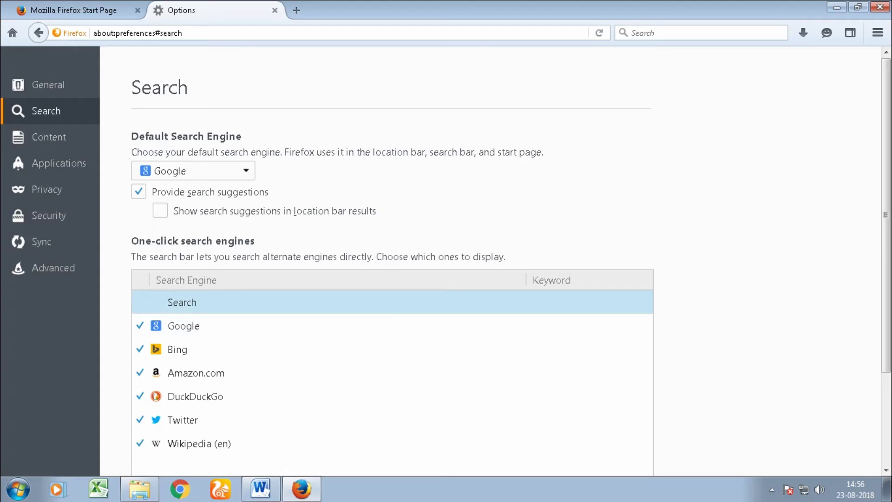
click(183, 326)
click(140, 326)
click(140, 349)
click(195, 396)
click(140, 372)
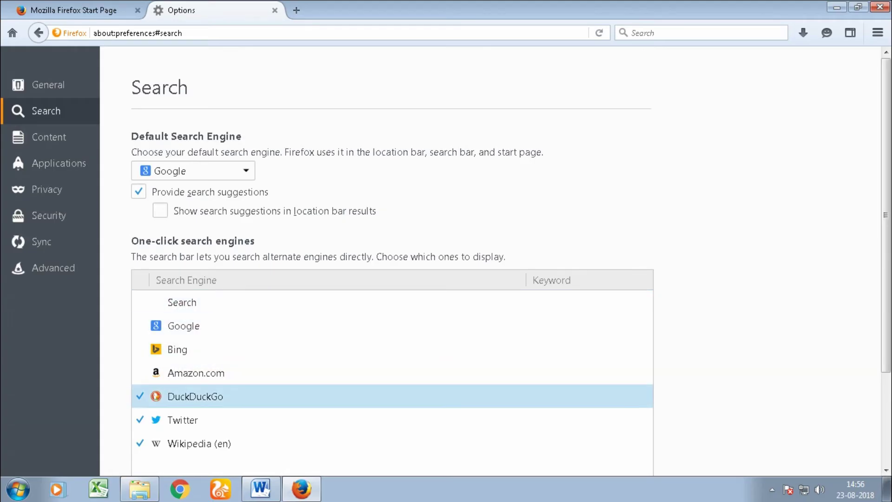
click(140, 396)
click(140, 419)
click(140, 443)
click(195, 396)
scroll(390, 279, down, 3)
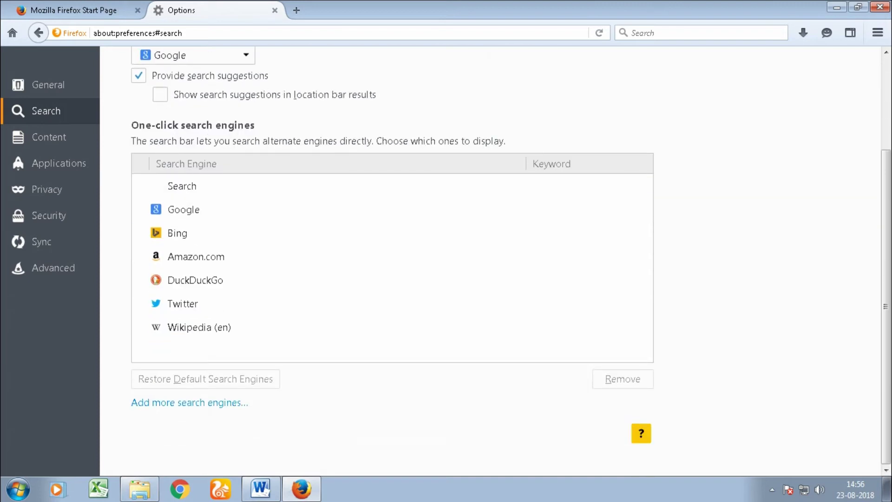
Step: Go through General and Privacy to Advanced > Update, showing 'Never check for updates'
click(48, 84)
scroll(511, 260, down, 1)
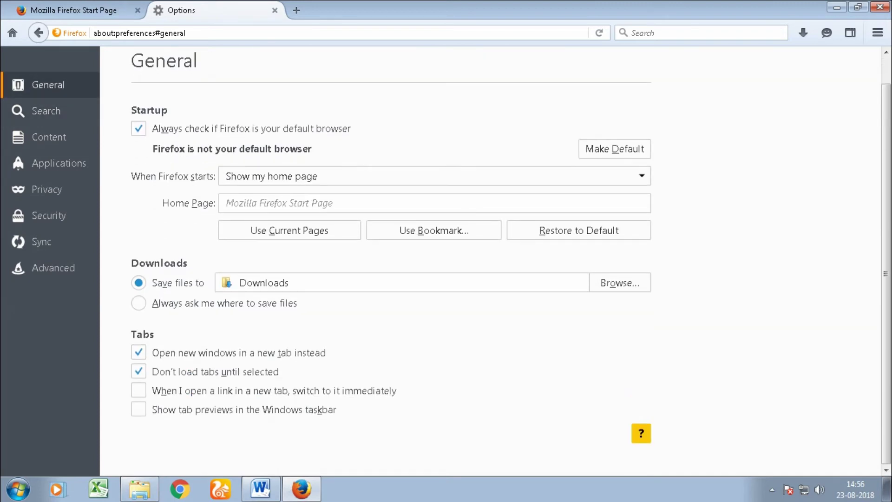
click(47, 189)
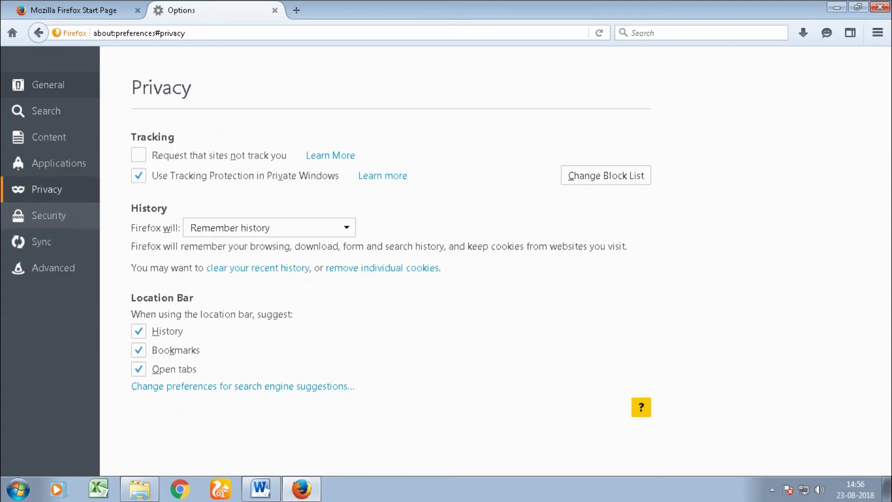
click(53, 268)
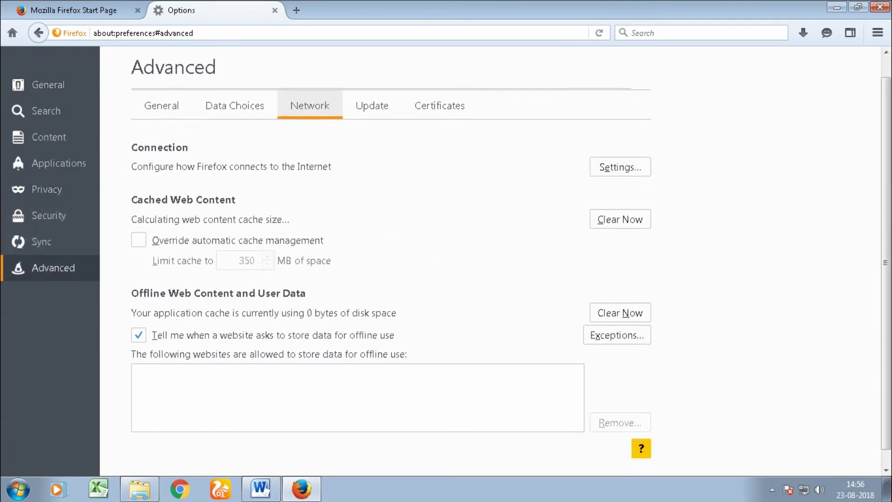
scroll(440, 97, down, 1)
click(371, 94)
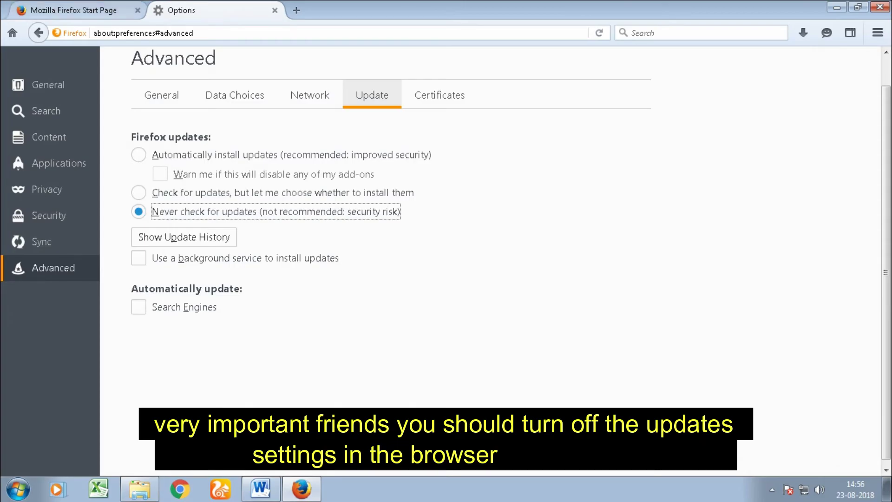
Step: In a new tab, load esic.in and continue past the certificate notice
click(296, 10)
text(esic.in/)
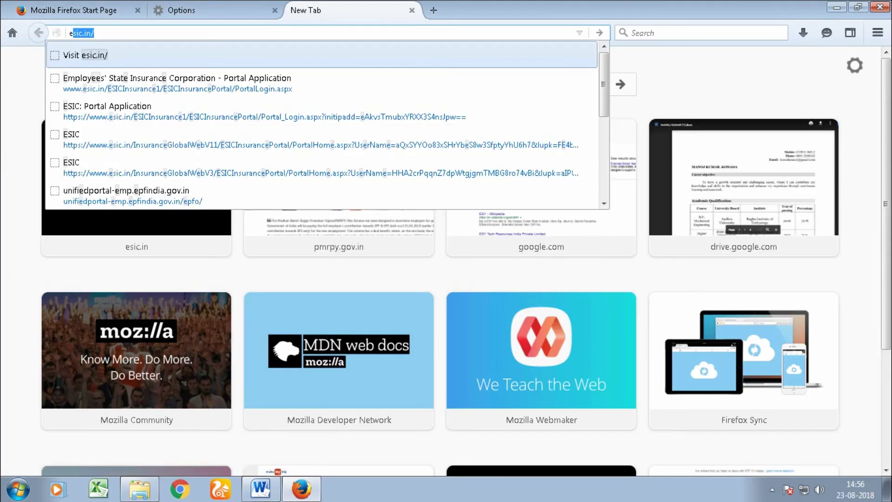
key(Return)
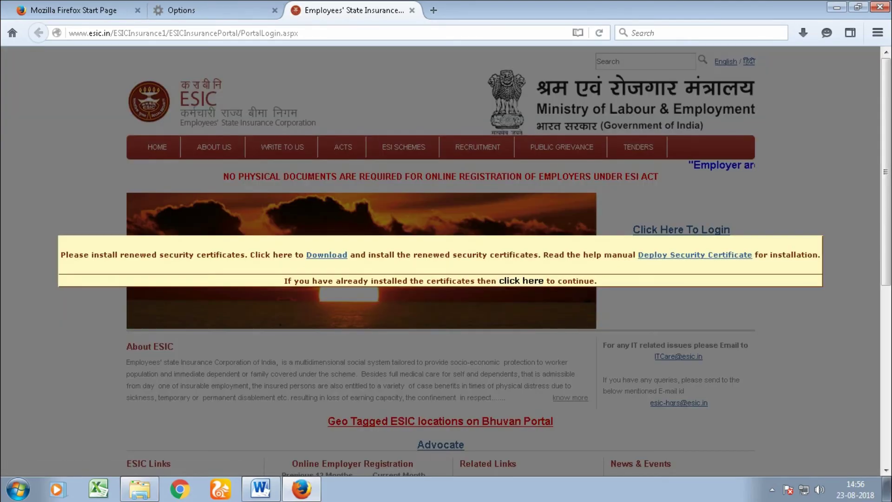
click(521, 281)
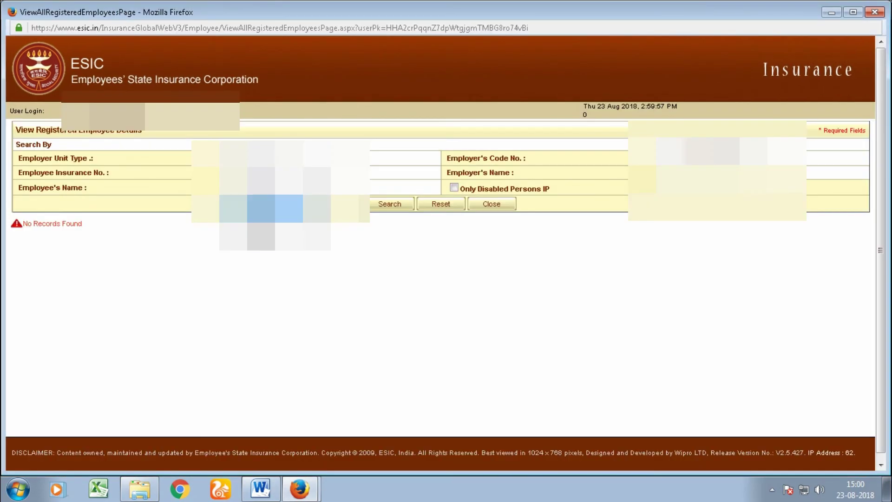
Step: Search employee records, select the single employee, close the personal details popup and choose Address Details
click(389, 203)
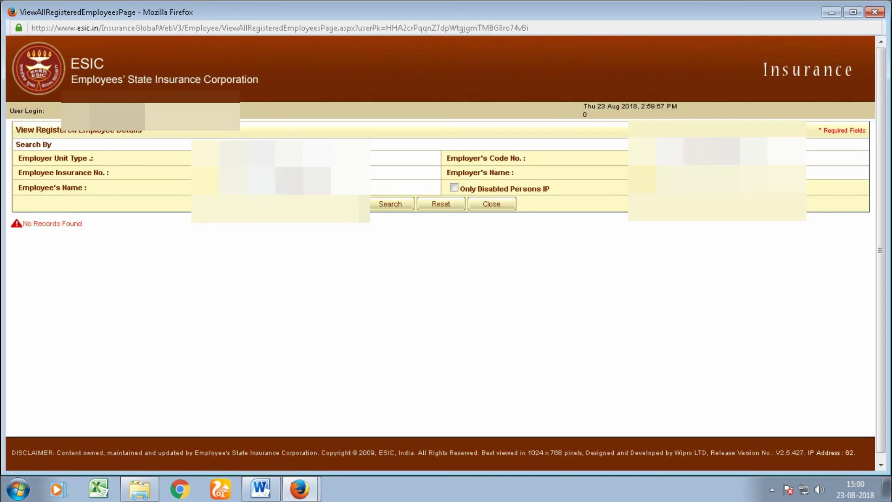
click(30, 258)
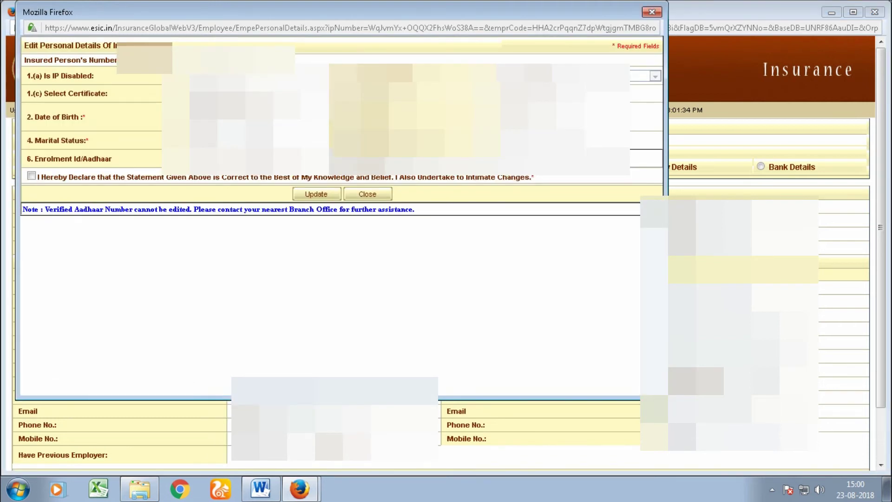
click(652, 11)
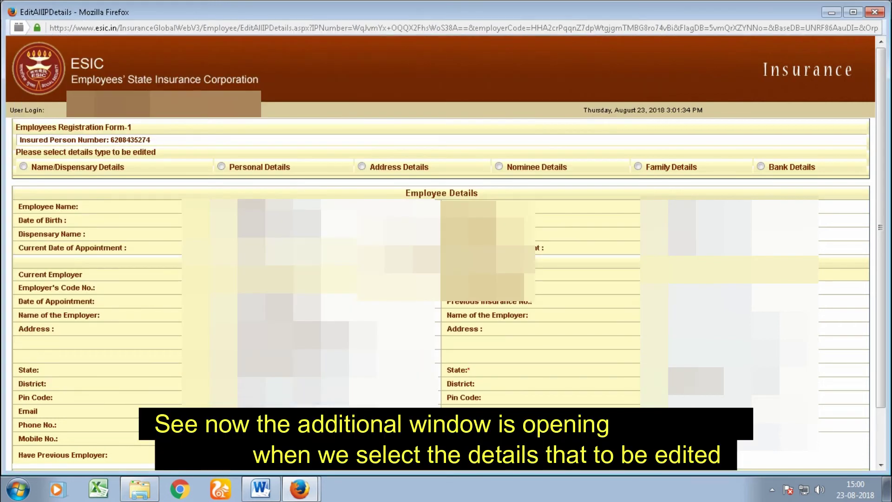
click(361, 166)
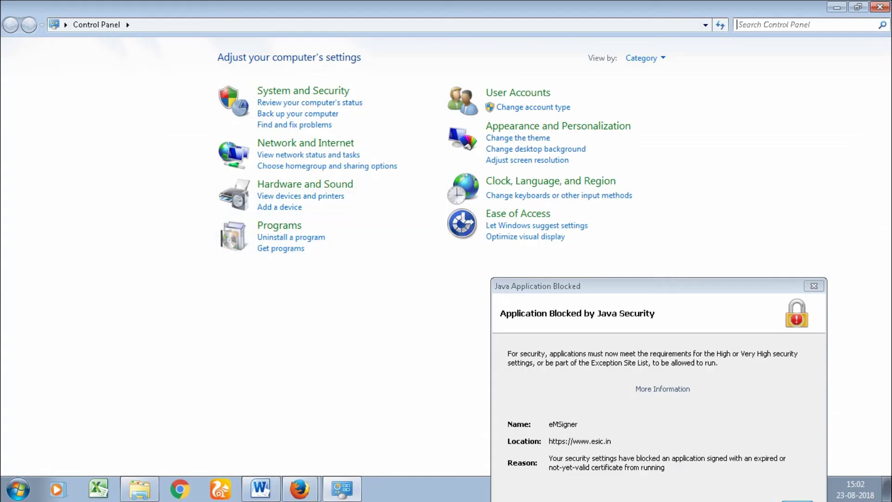
Step: Open Java from All Control Panel Items and confirm the installed version is 8 Update 161
click(127, 25)
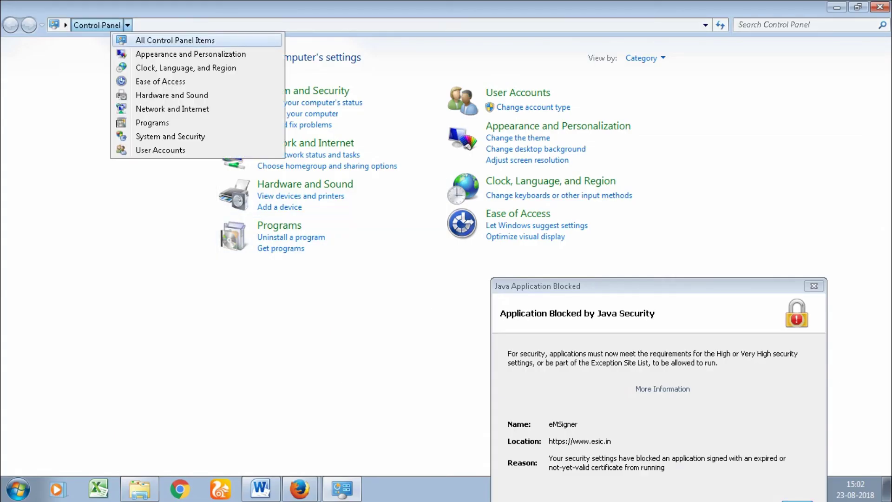
click(175, 40)
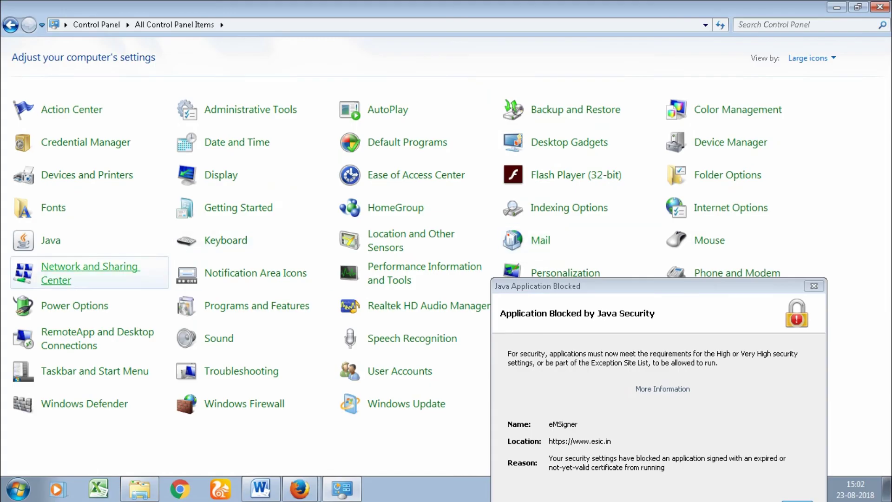
click(50, 240)
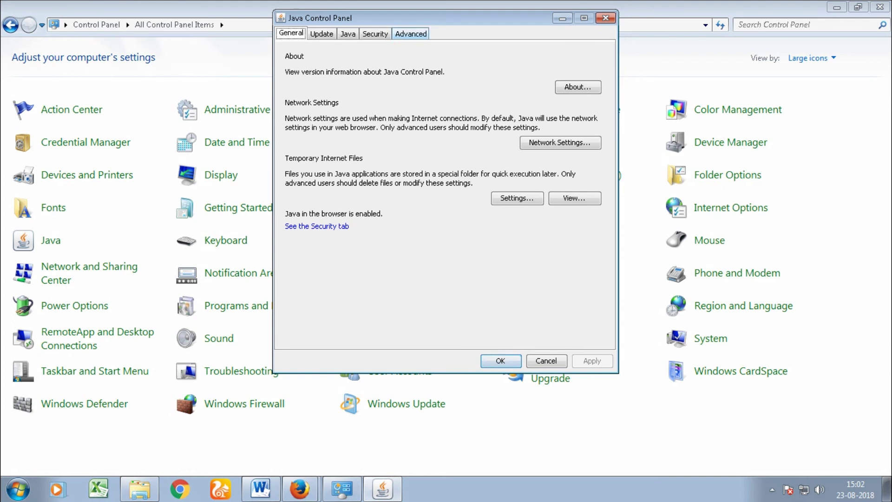
click(578, 87)
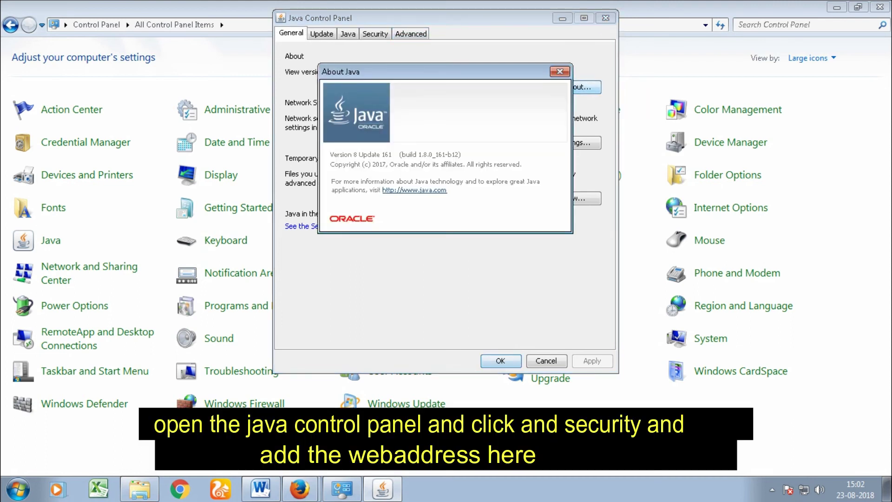
drag(462, 154, 399, 154)
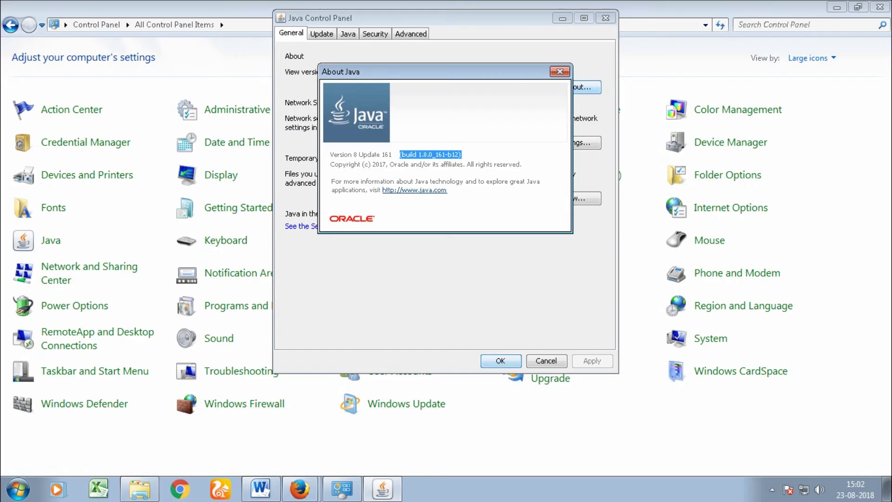
key(Escape)
click(375, 33)
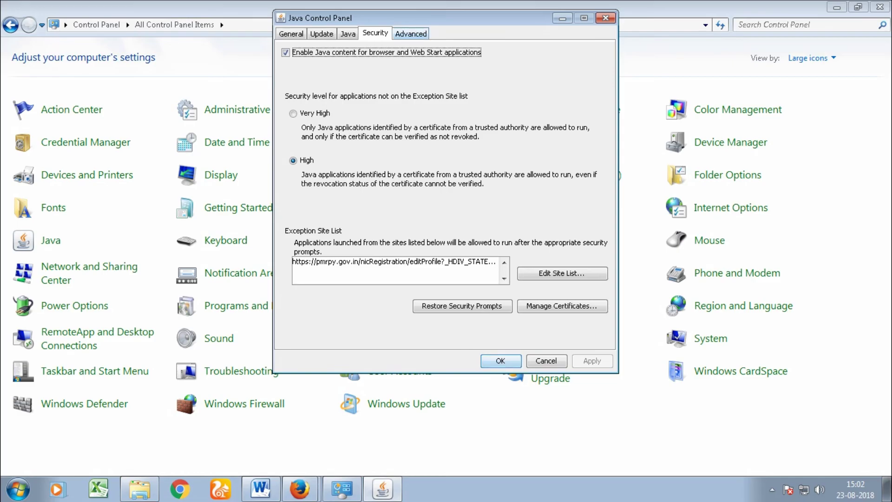
click(410, 34)
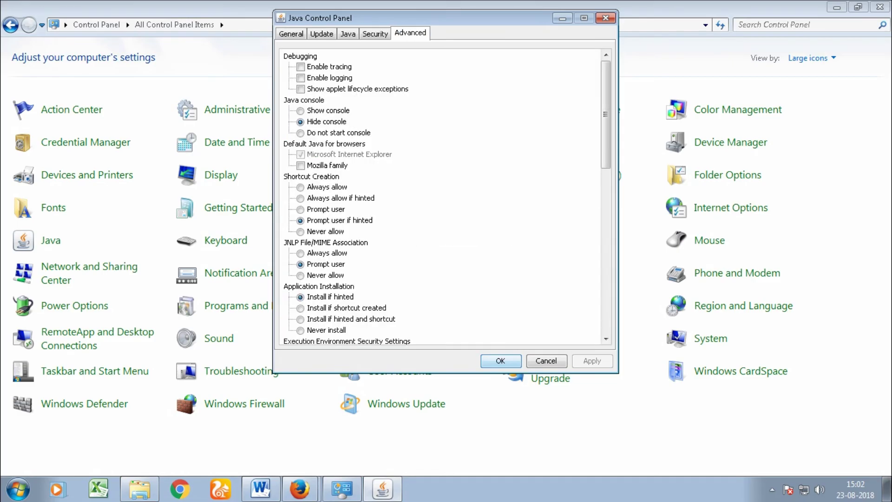
click(375, 34)
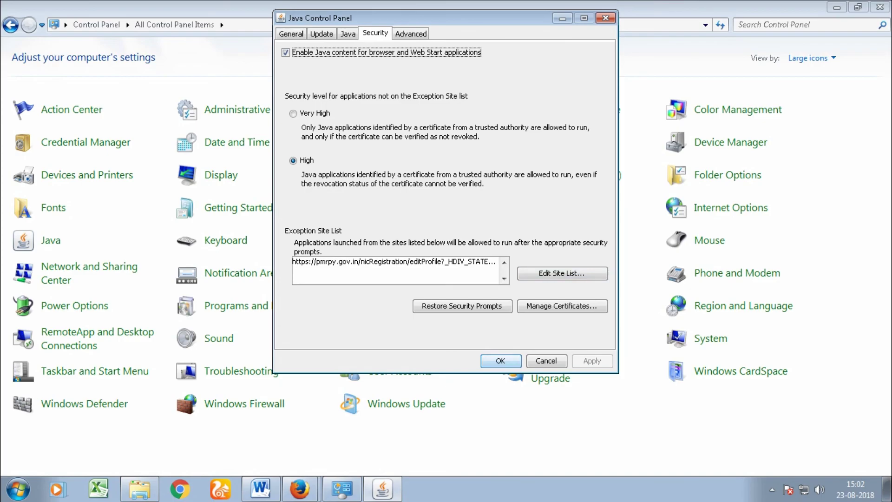
click(562, 273)
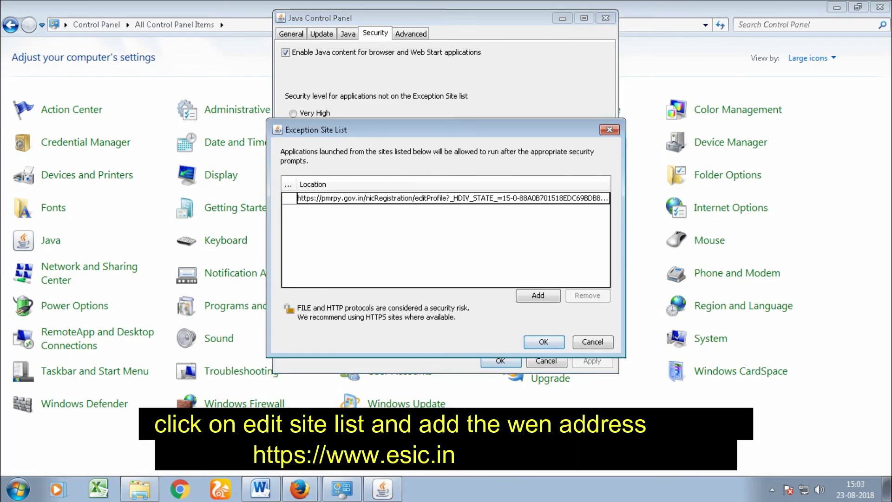
click(538, 295)
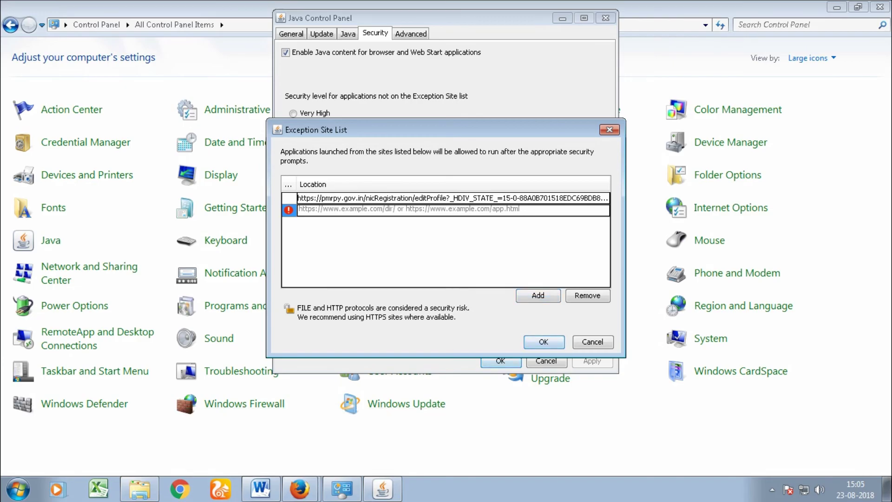
text(https)
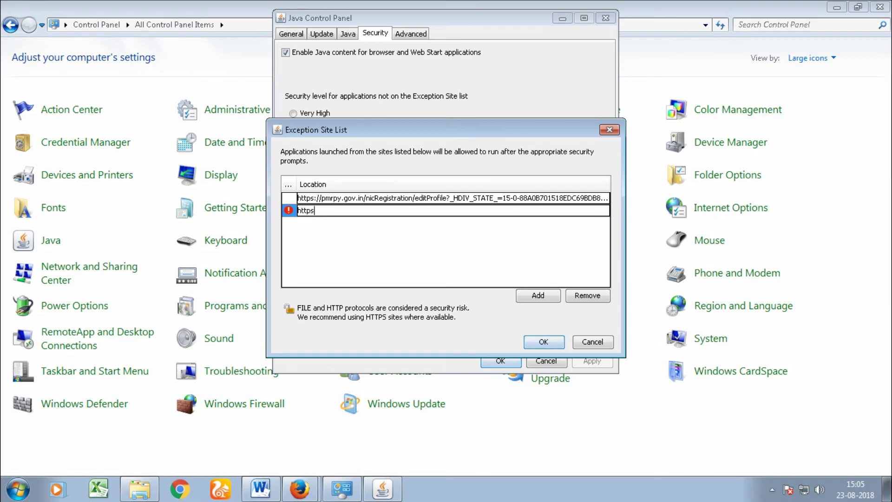
text(://www.esic)
text(.in)
click(542, 341)
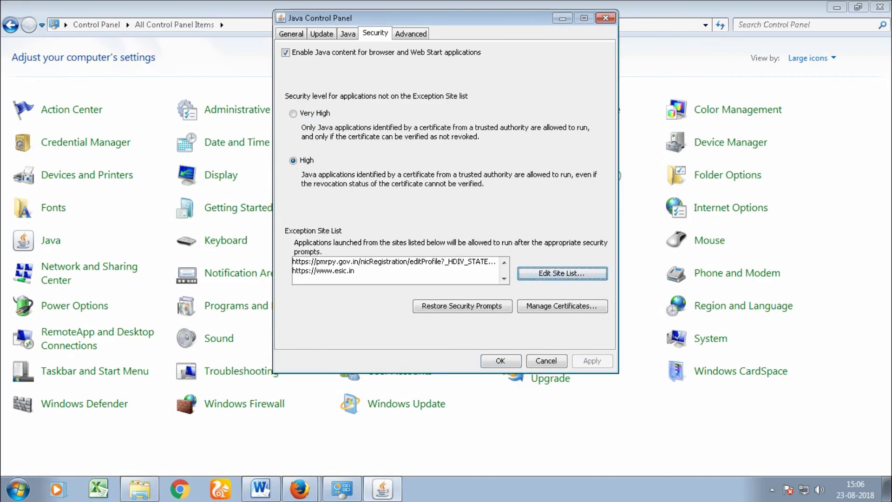
click(500, 361)
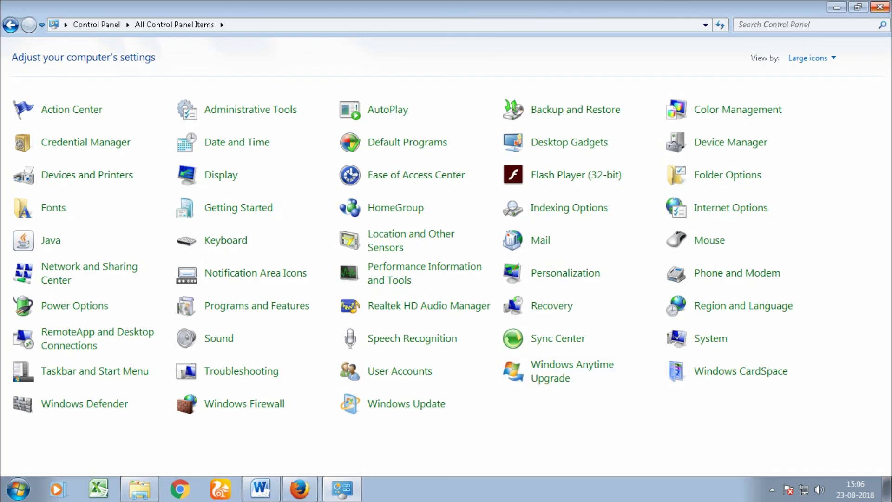
Step: Close Control Panel and type 'Thnak you for watching the video kindly subscribe to the channel..' in Word
click(879, 7)
click(415, 290)
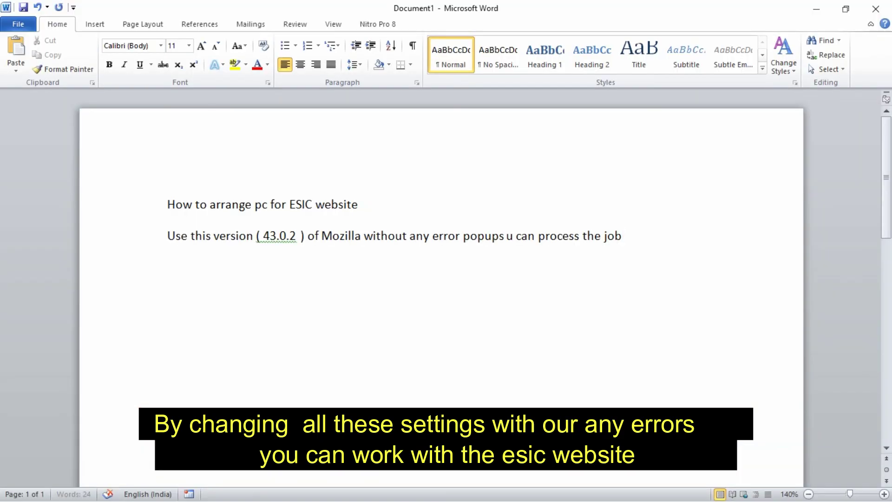
text(Thnak you for watching the video kindly s)
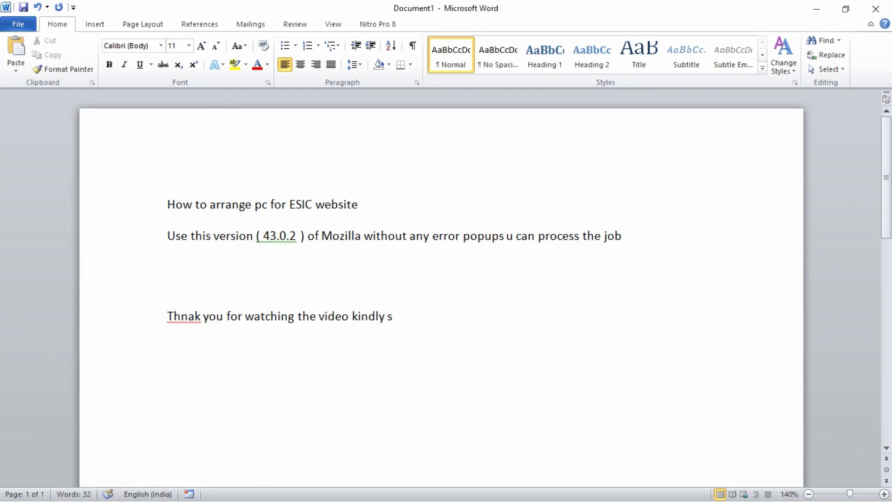
text(ubscribe to the channel..)
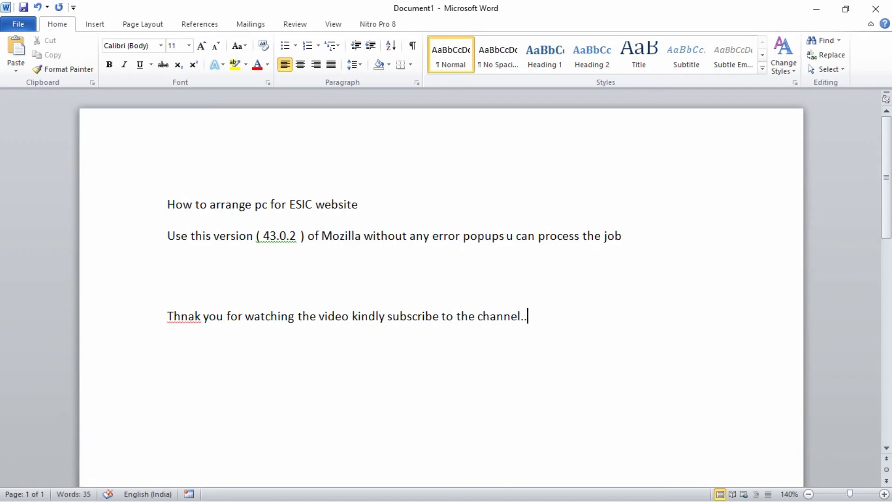
Step: Correct the misspelling 'Thnak' to 'Thank' in the closing line
key(Left)
key(Left)
key(Left)
key(Left)
key(Left)
key(Left)
key(Left)
key(Left)
key(Left)
key(Left)
key(Left)
key(Left)
key(Left)
key(Left)
key(Left)
key(Left)
key(Left)
key(Right)
key(BackSpace)
key(BackSpace)
text(an)
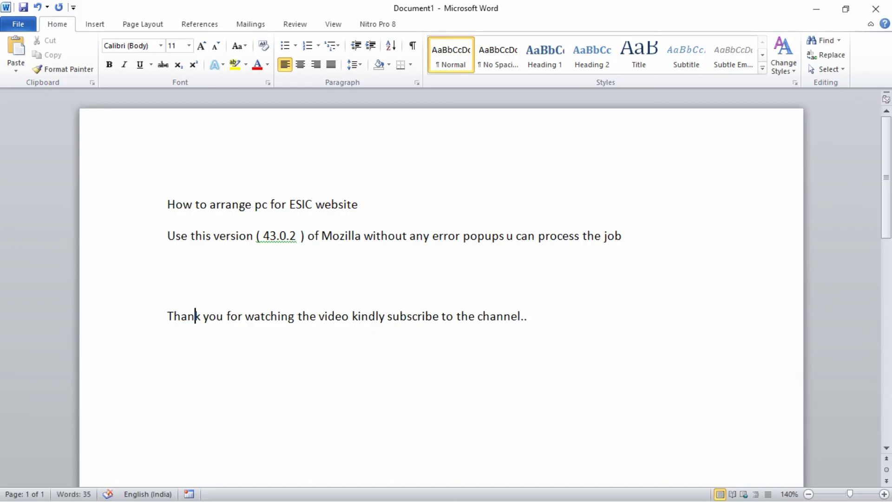